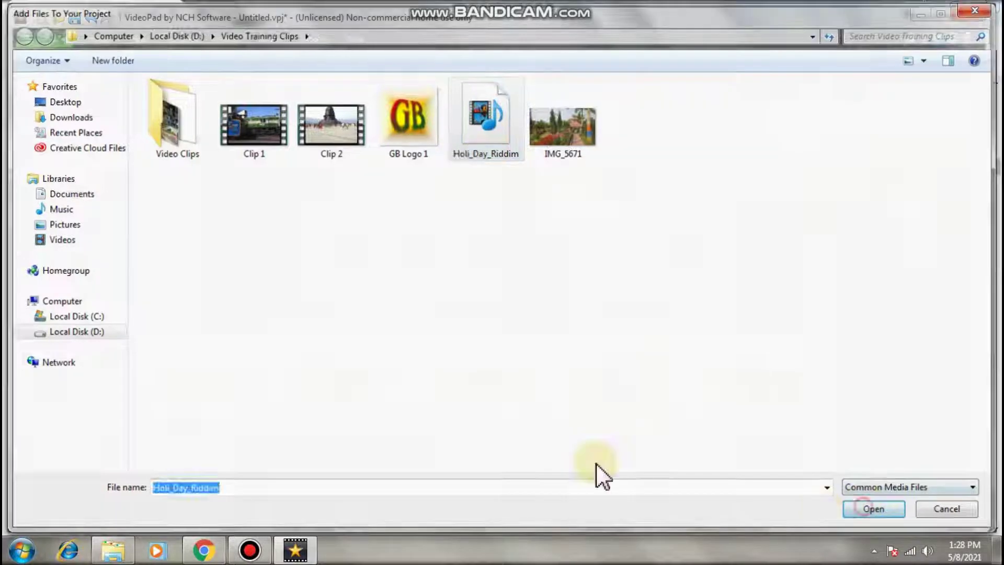
Add the Holi_Day_Riddim audio file to the project and place it at the start of Audio Track 1
click(168, 174)
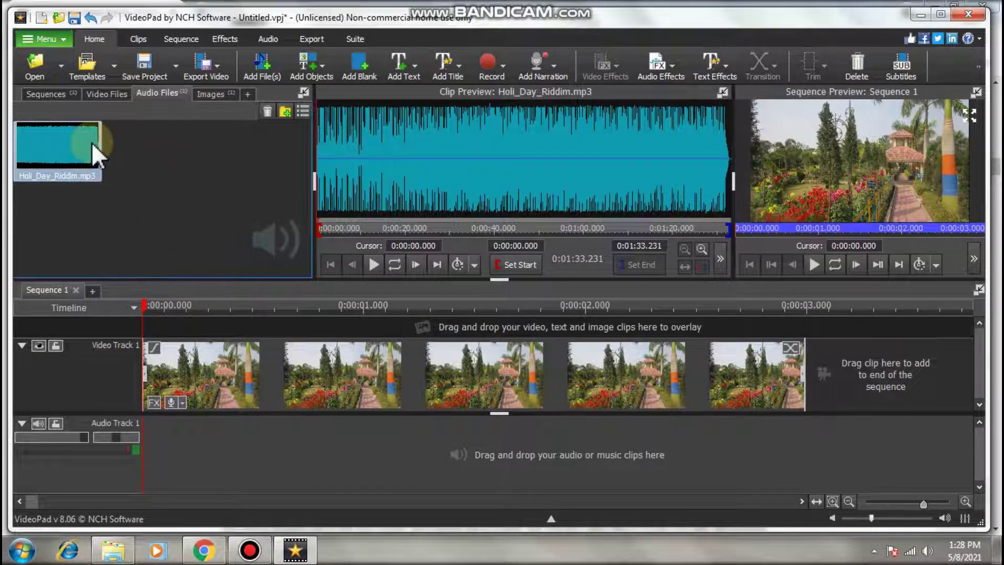
drag(49, 147, 139, 432)
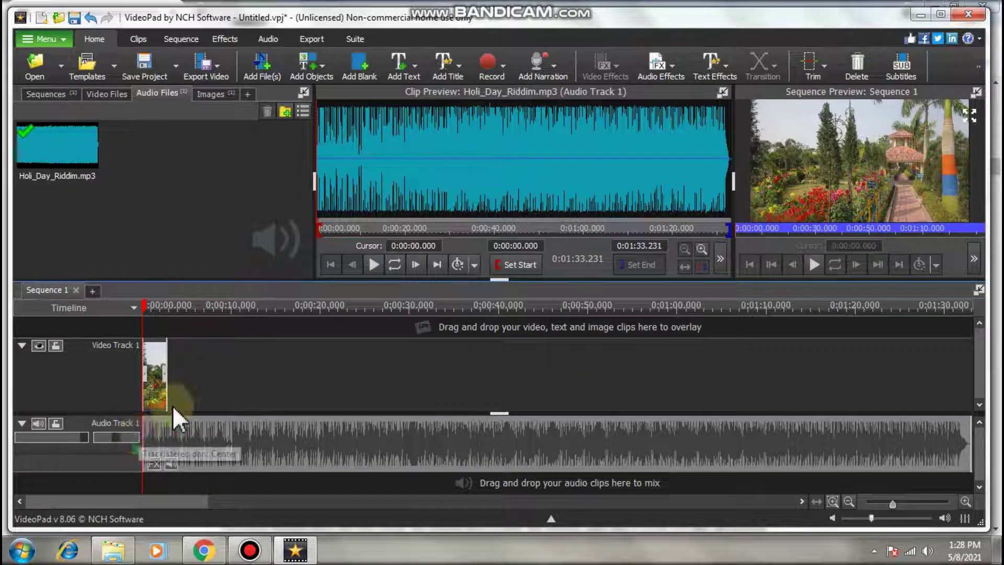
Extend the garden image clip to about 30.7 seconds and trim the Holi_Day_Riddim audio clip to end at the same point
drag(167, 394, 410, 399)
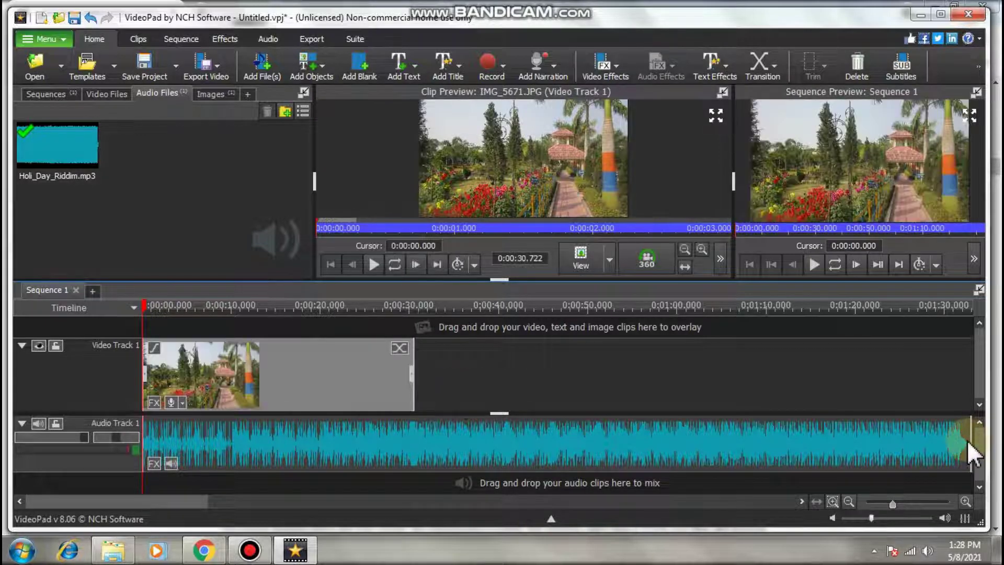
drag(967, 440, 412, 444)
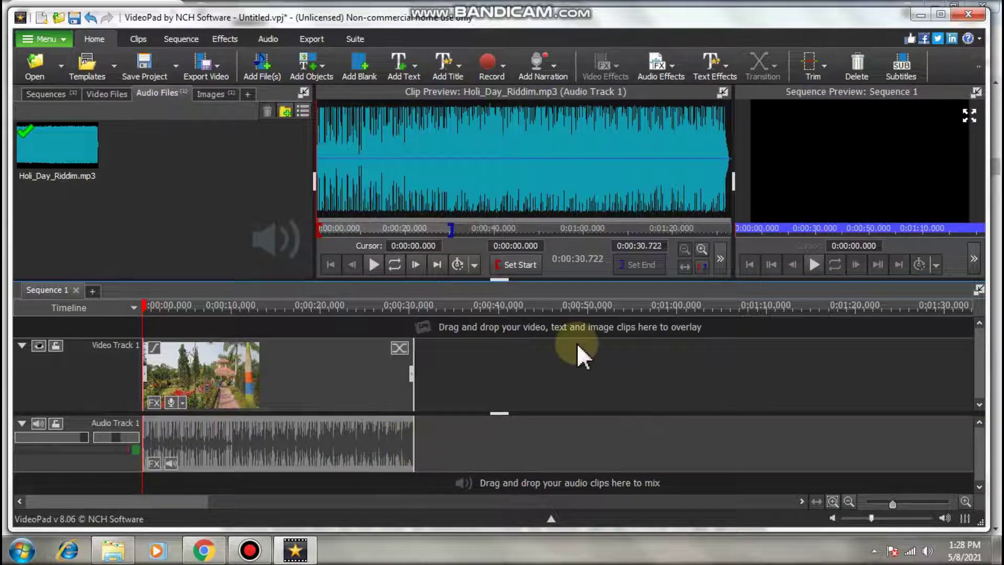
Delete the trimmed Holi_Day_Riddim clip from Audio Track 1
key(Delete)
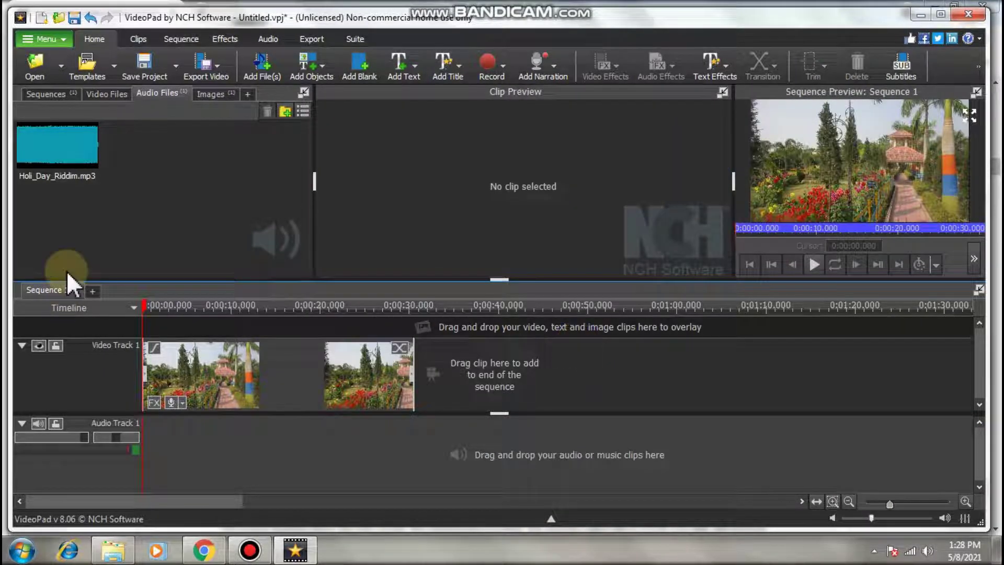
Add an 8-second fade-in at the beginning of the Holi_Day_Riddim audio clip
click(65, 142)
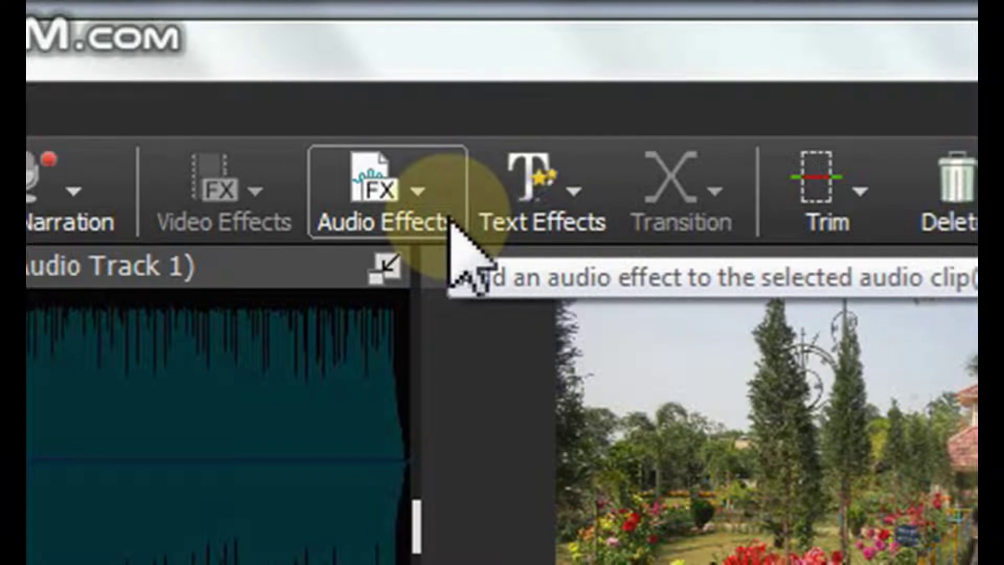
click(450, 222)
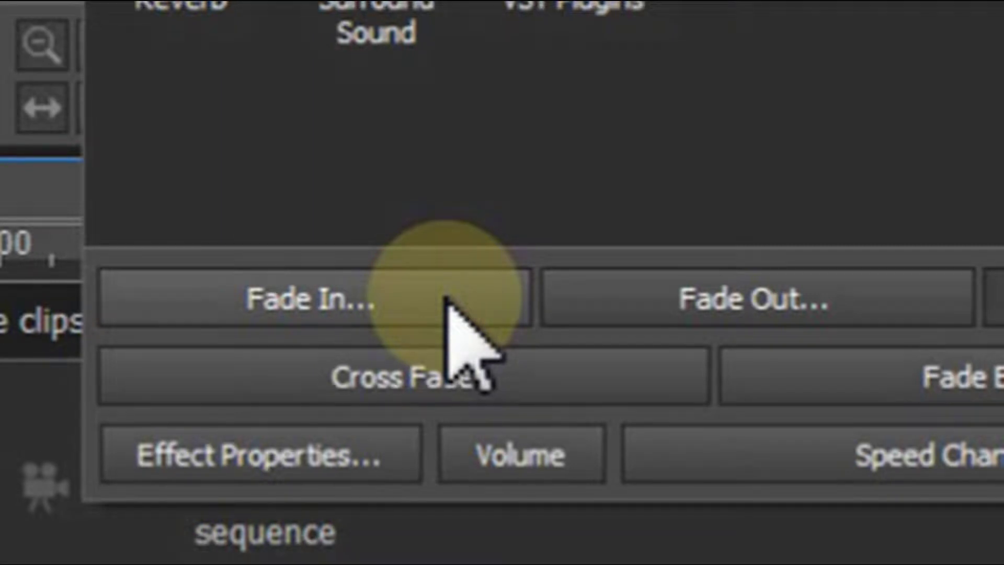
click(445, 298)
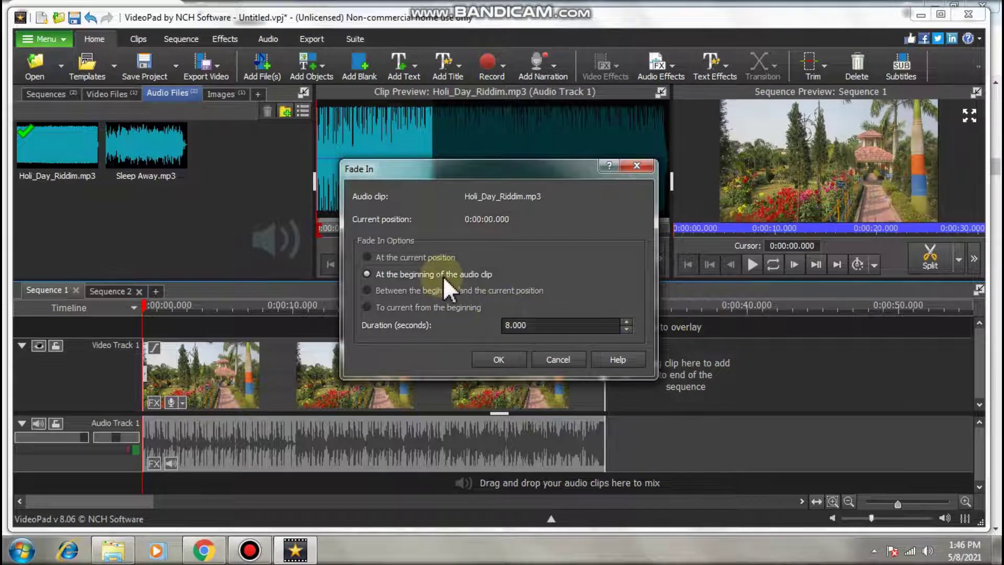
click(498, 355)
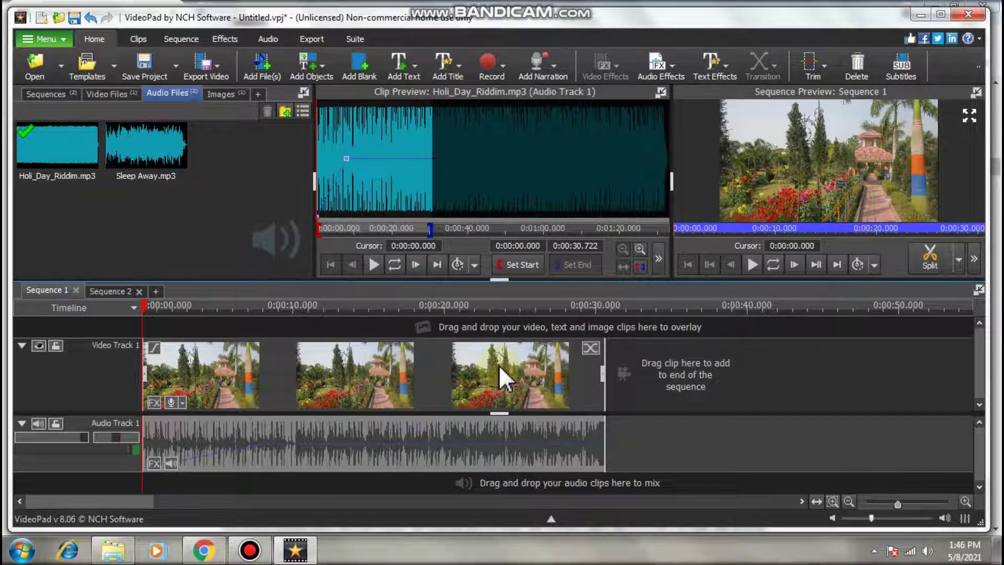
Play Sequence 1 from the start to check the audio fade-in
click(751, 265)
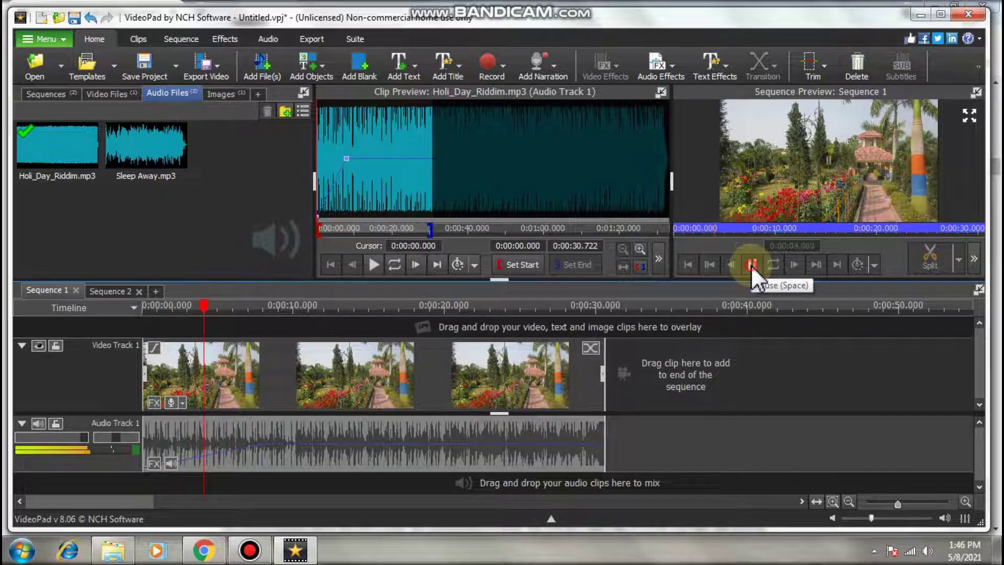
click(808, 265)
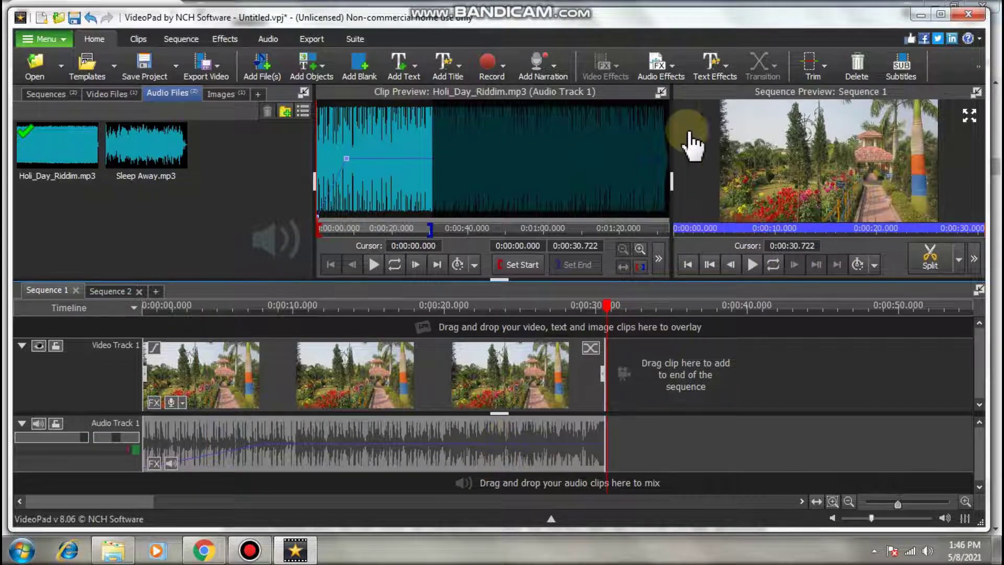
Add an 8-second fade-out at the end of the Holi_Day_Riddim audio clip
click(662, 64)
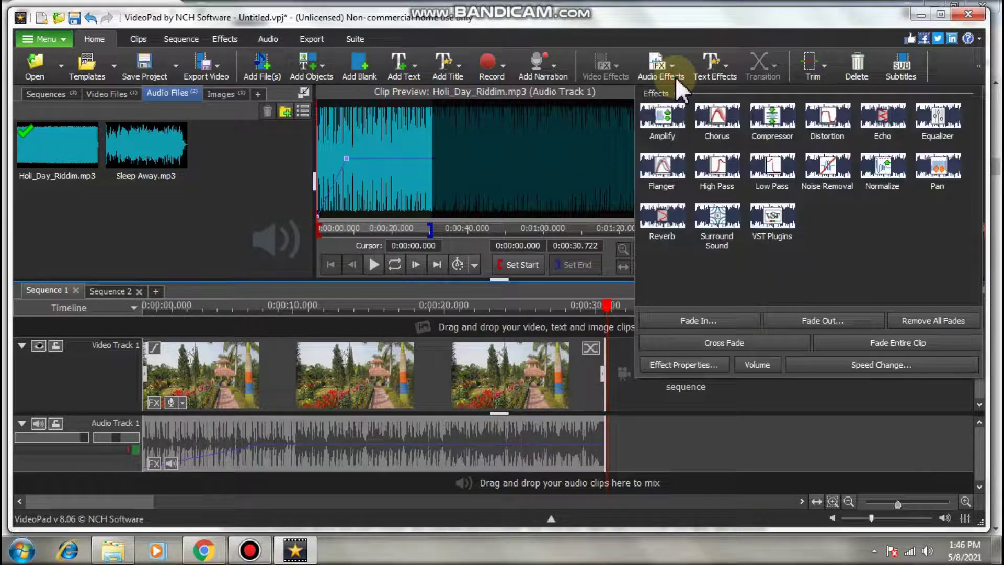
click(854, 320)
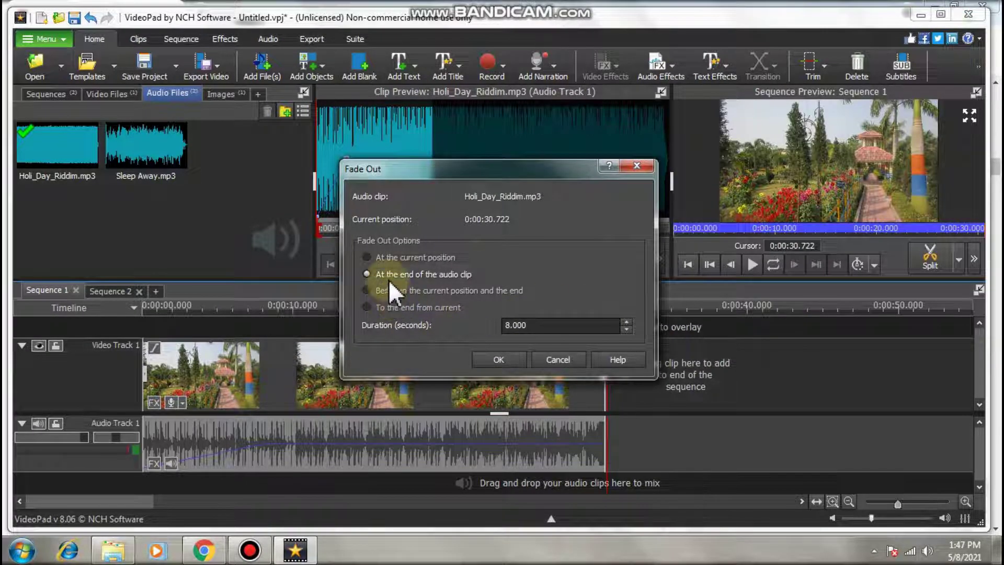
click(502, 360)
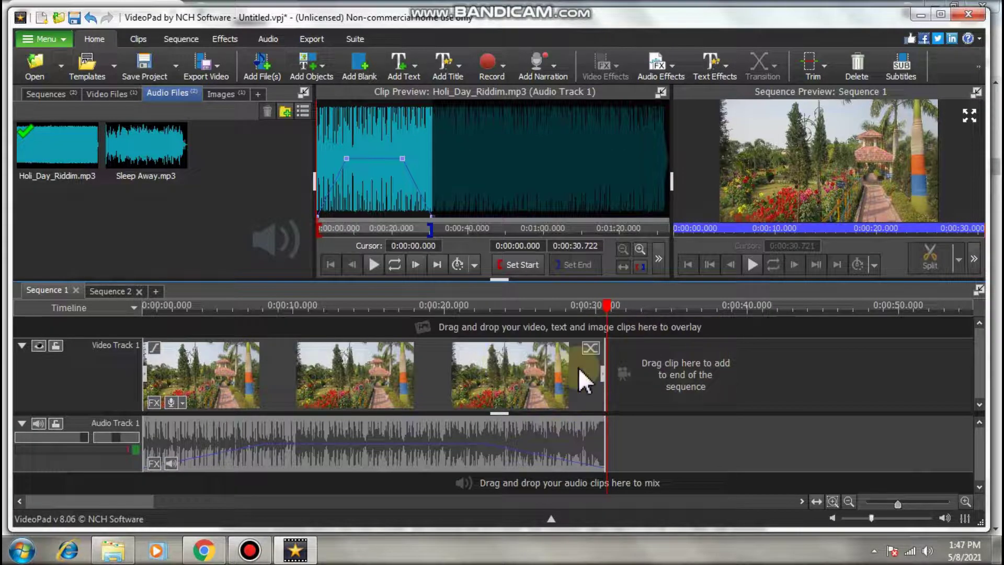
Play the last few seconds of Sequence 1 to check the audio fade-out
drag(603, 308, 588, 314)
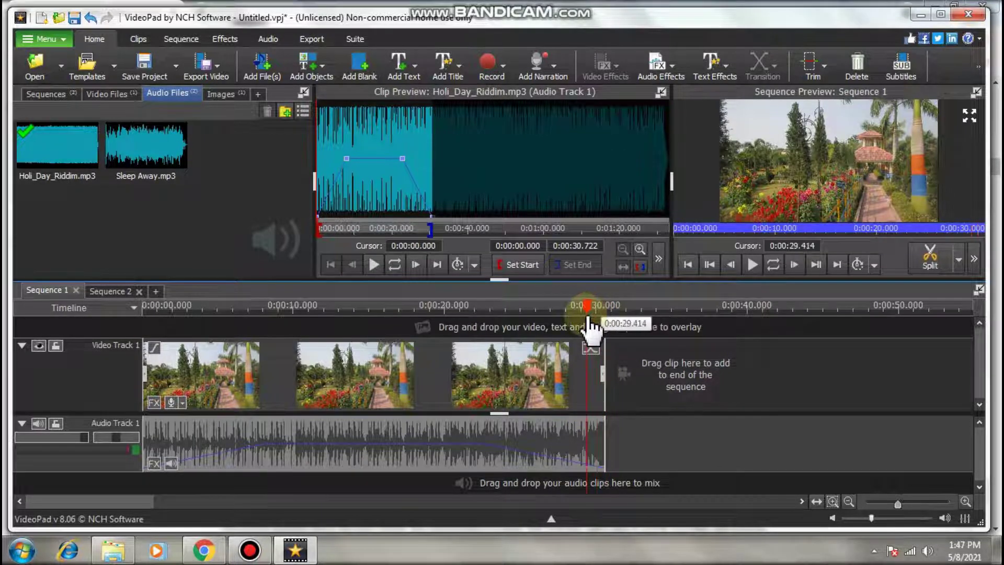
click(584, 305)
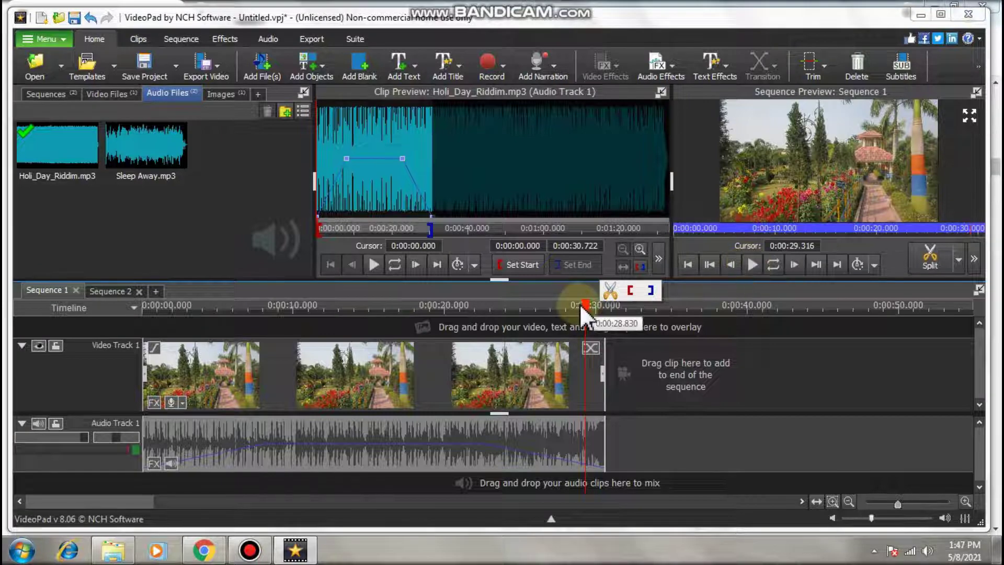
drag(585, 309, 566, 310)
click(752, 266)
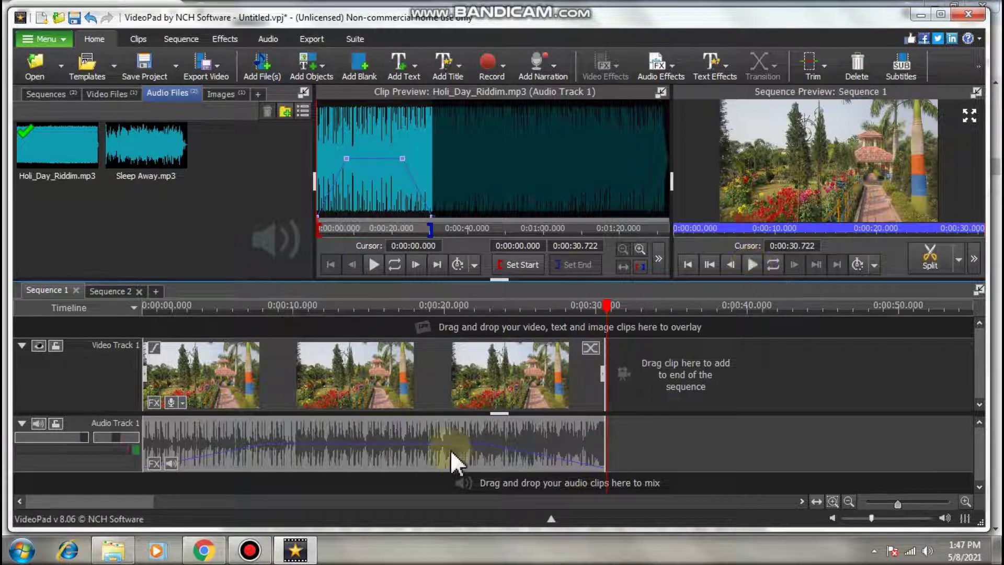
Remove all fades from the Holi_Day_Riddim clip and delete the clip from Audio Track 1
mouse_move(469, 391)
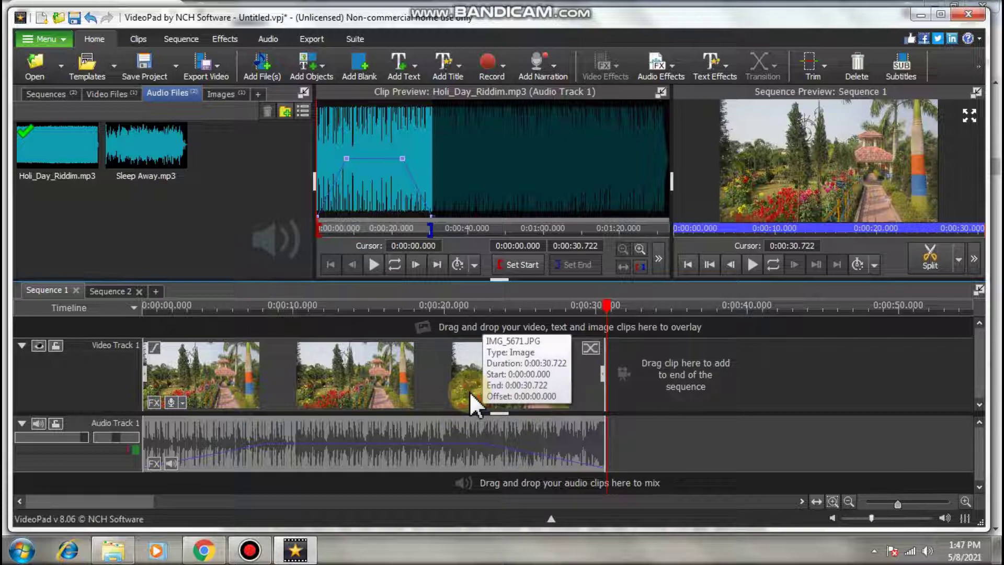
right_click(429, 438)
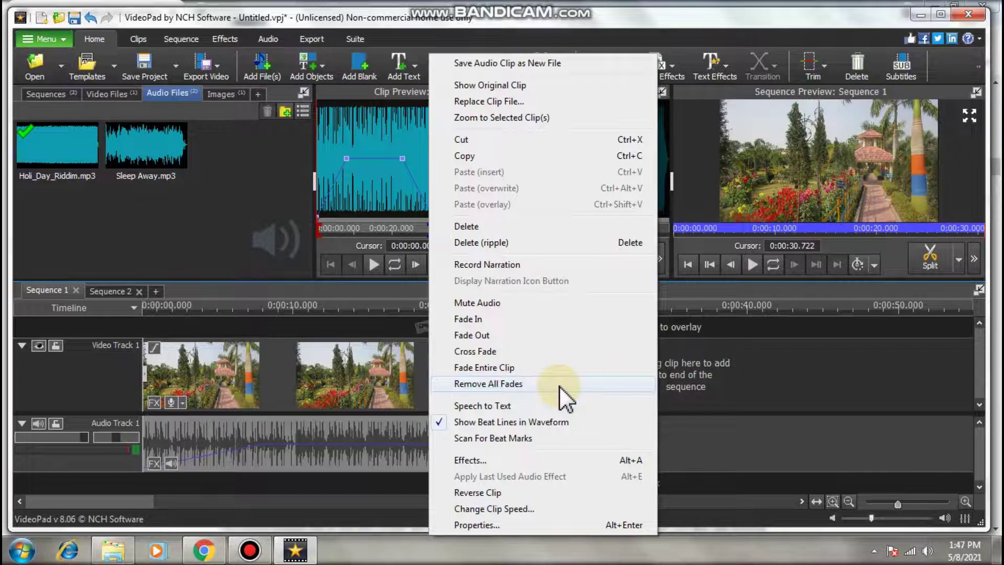
click(479, 449)
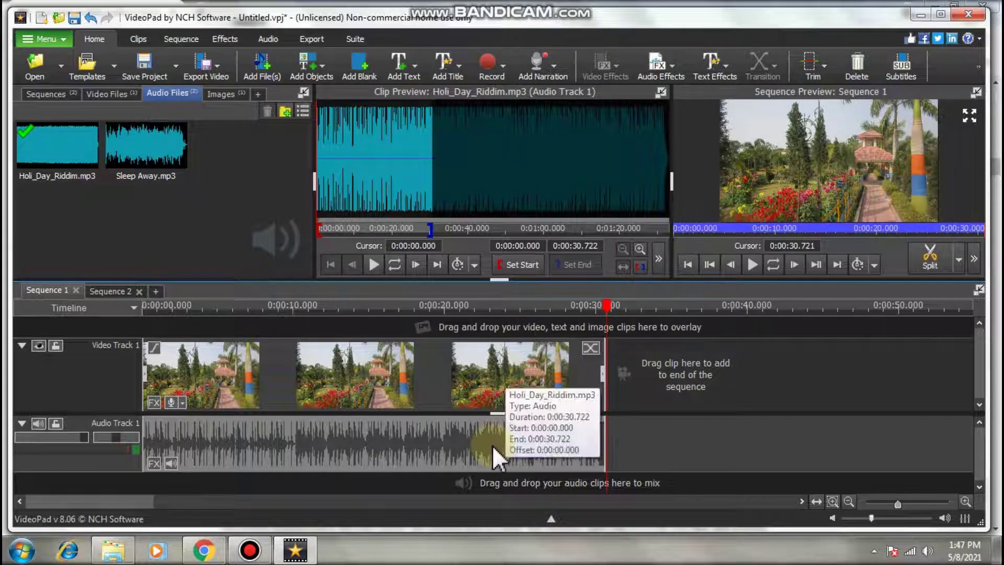
key(Delete)
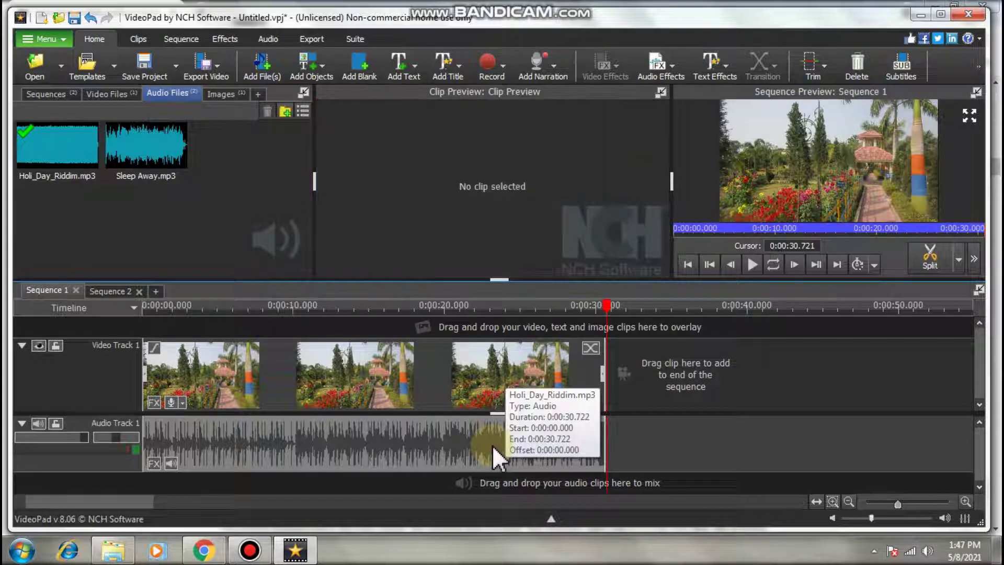
click(494, 226)
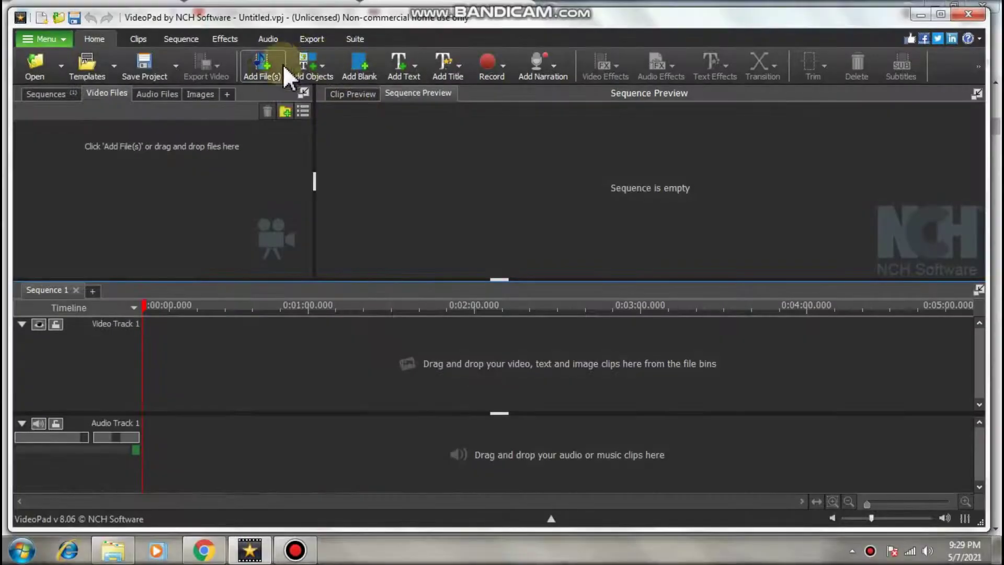
Add MVI_2842 from the Video Clips folder to the project and place it at the start of Video Track 1
click(271, 74)
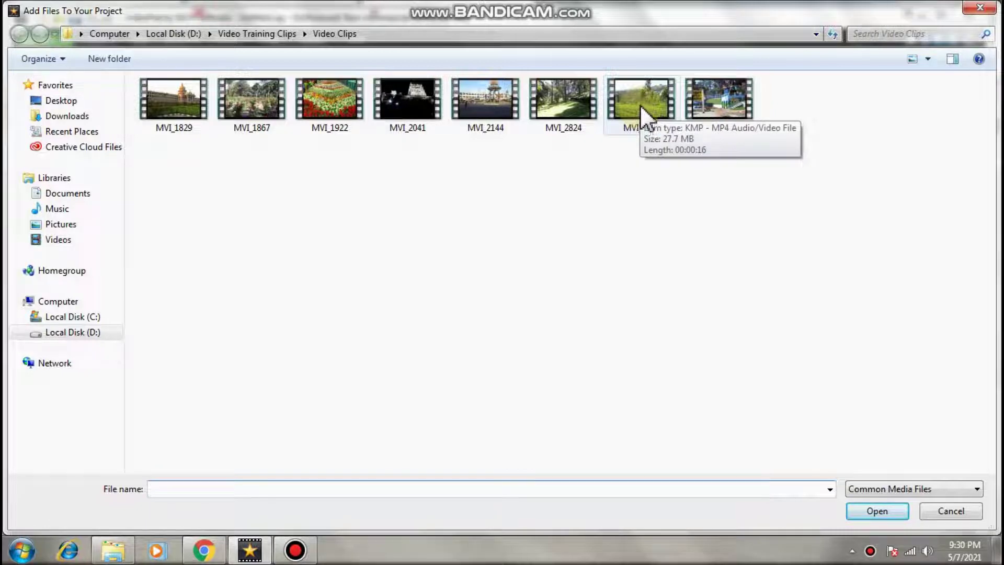
double_click(640, 105)
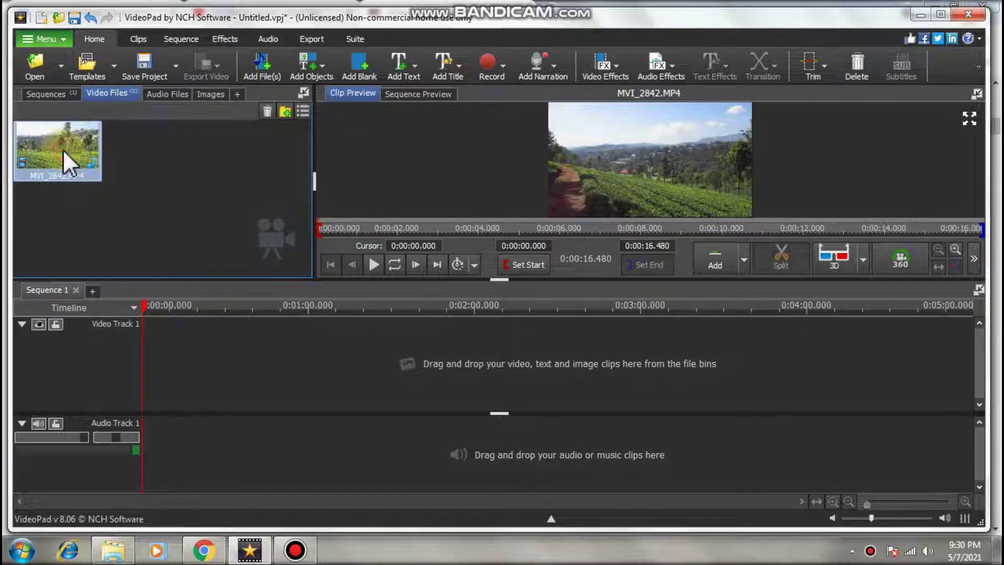
drag(63, 149, 231, 371)
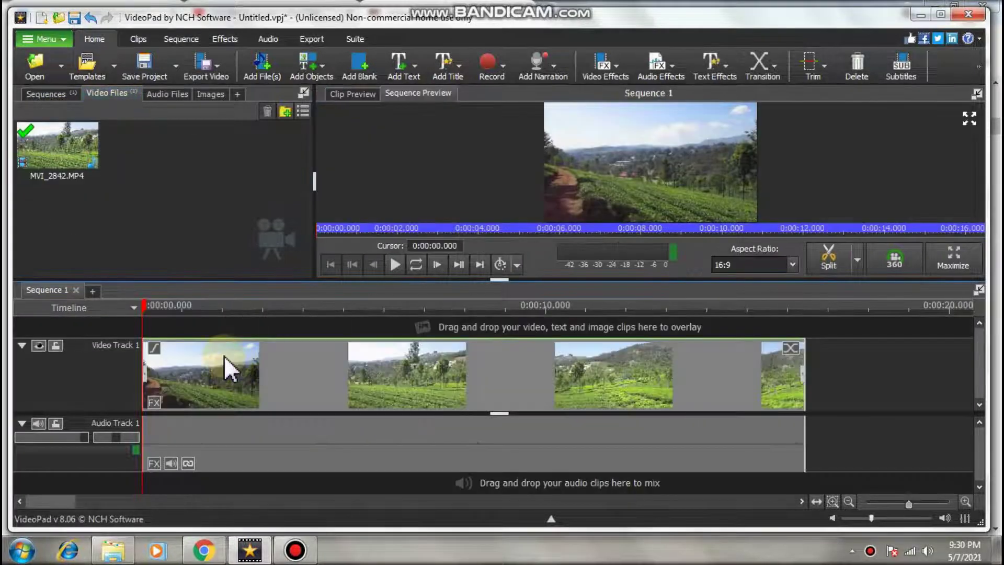
Play the first seconds of the sequence to review the MVI_2842 clip with its linked audio
click(107, 366)
click(178, 373)
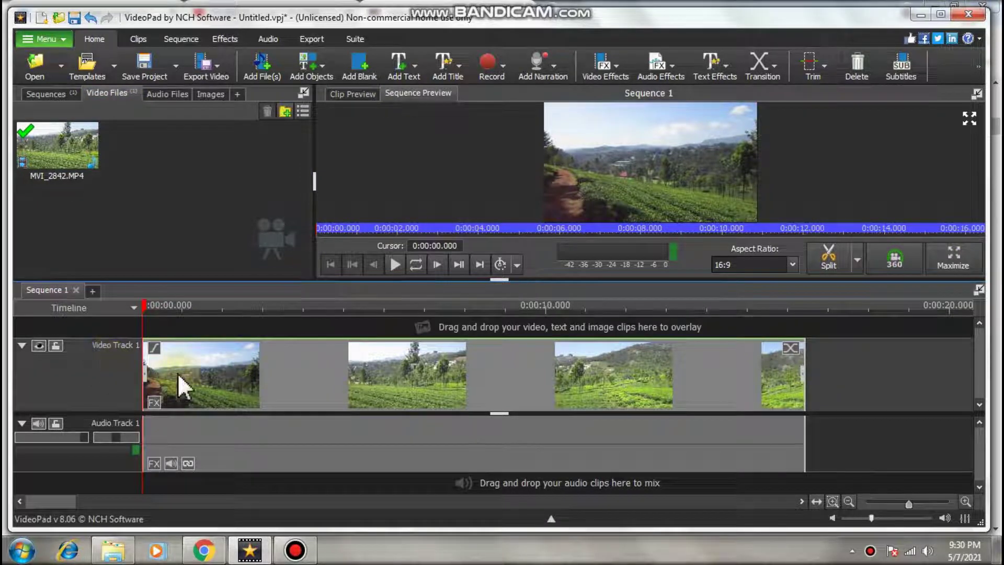
click(255, 445)
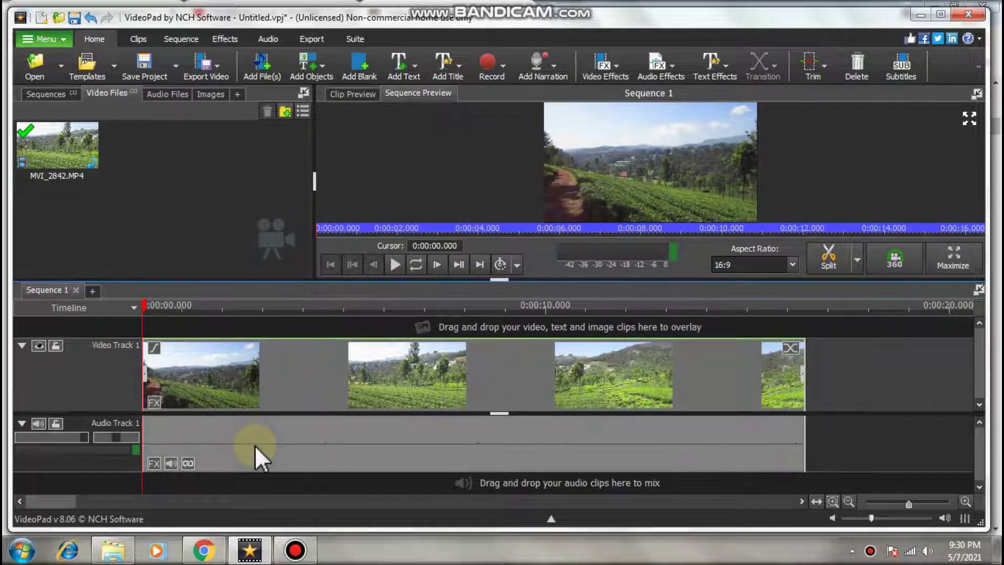
click(396, 265)
click(396, 264)
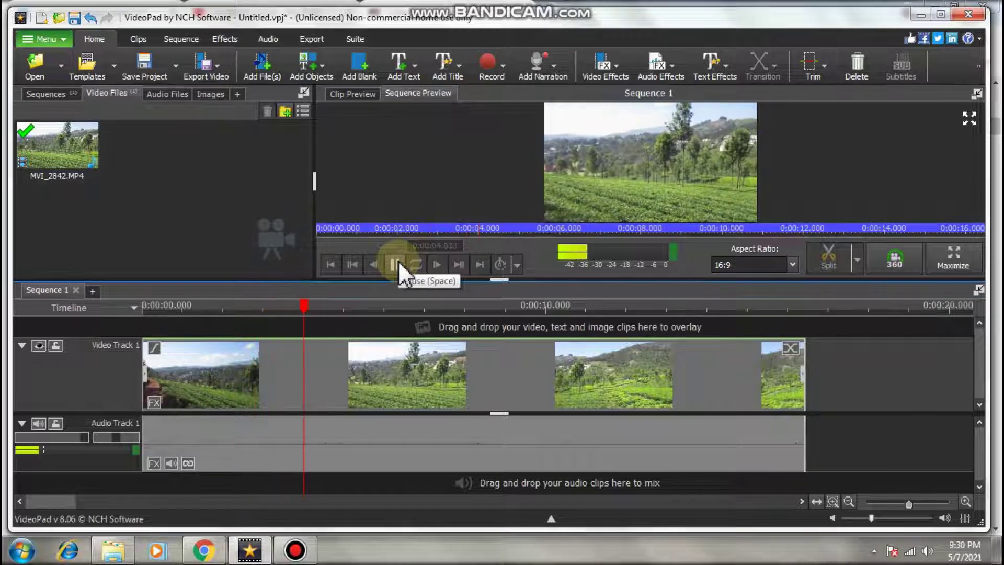
Unlink the audio of the MVI_2842 clip from its video and delete that audio from Audio Track 1
click(291, 366)
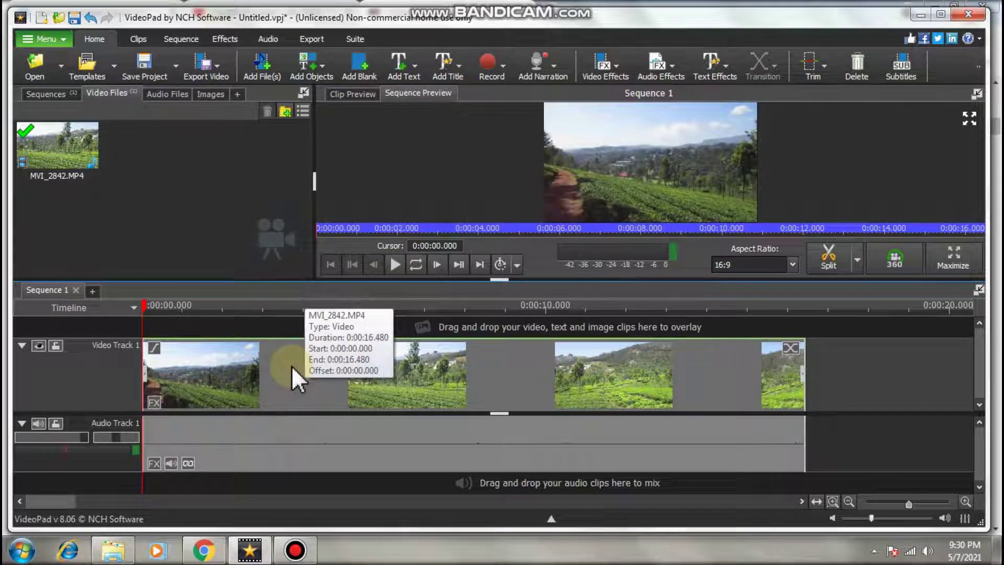
right_click(266, 438)
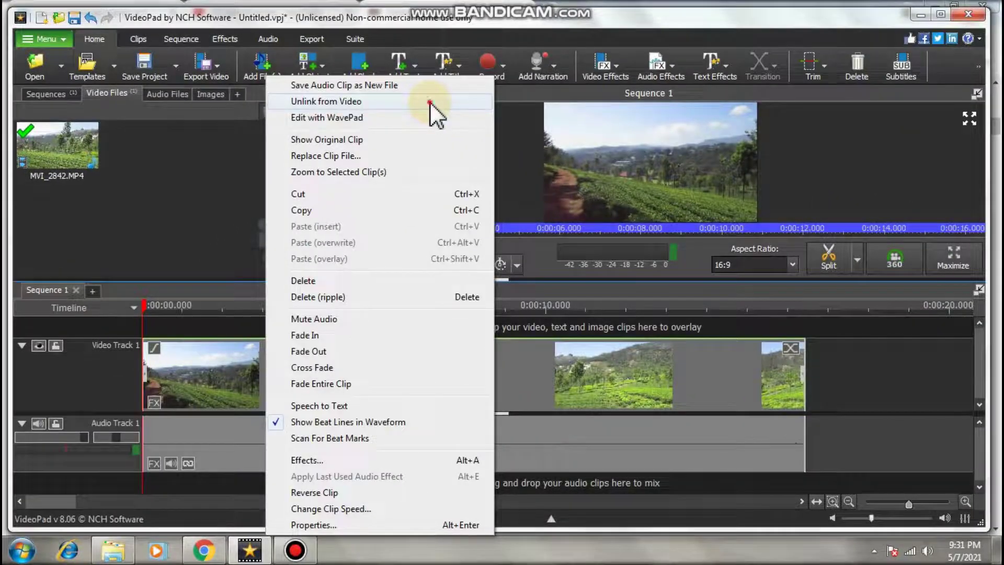
click(608, 264)
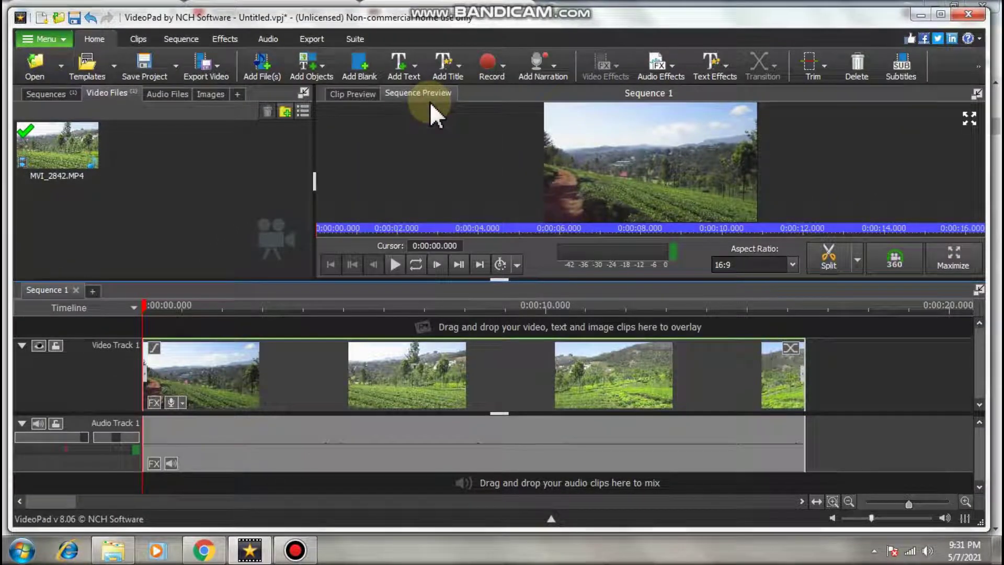
key(Delete)
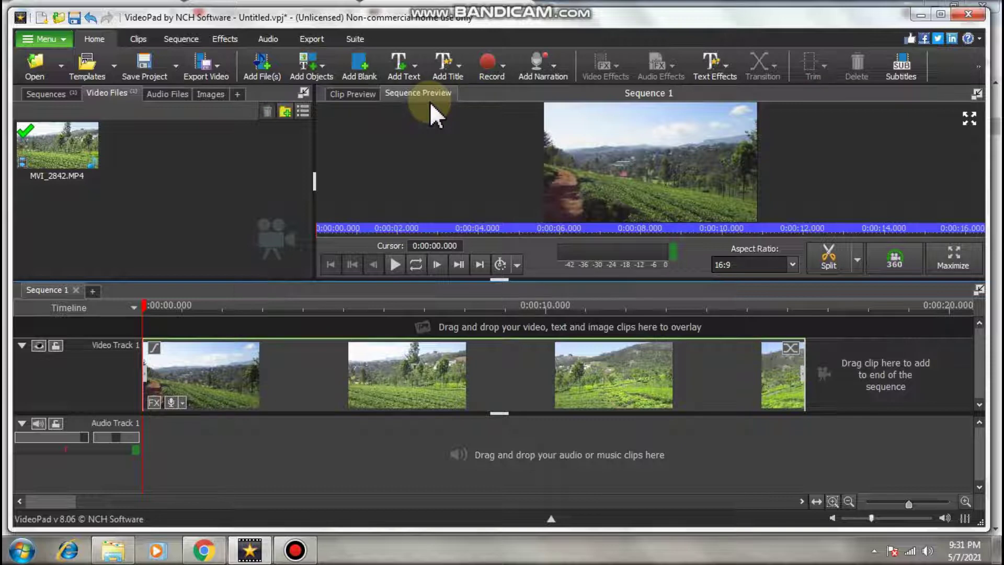
Undo the timeline edits back to an empty sequence
key(ctrl+z)
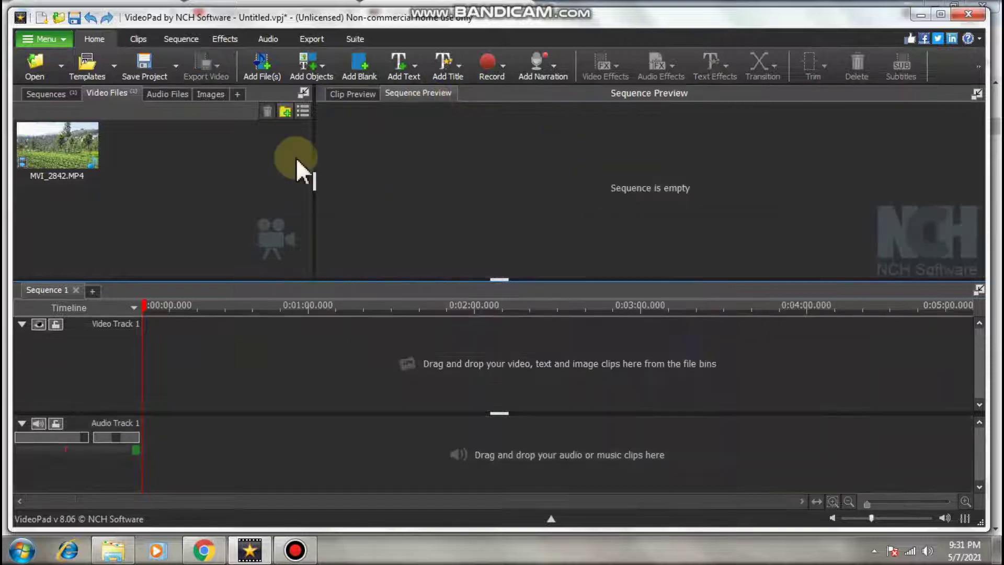
Unlink the audio of MVI_2842 from its video directly in the media bin, before placing it on the timeline
click(61, 137)
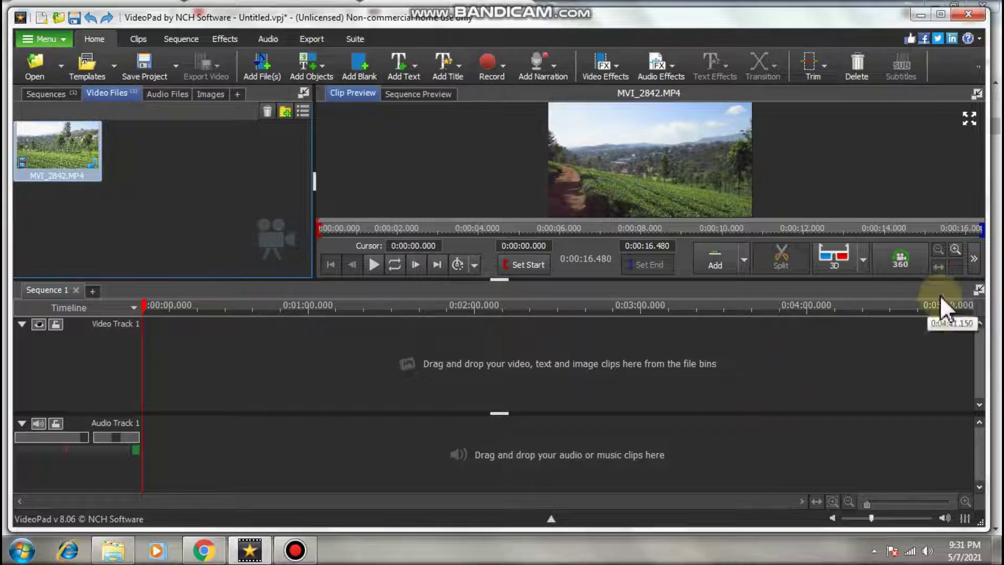
click(974, 268)
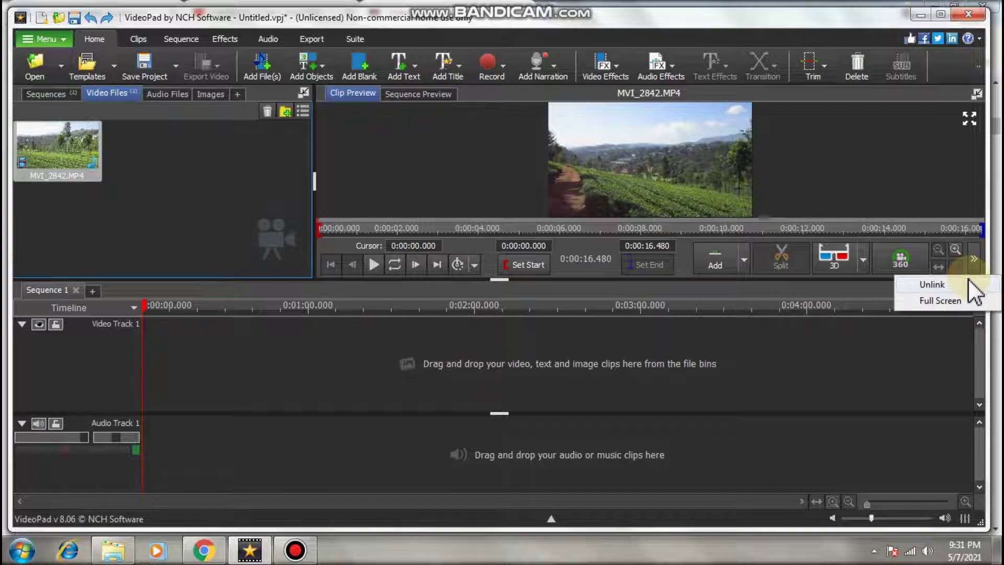
click(965, 283)
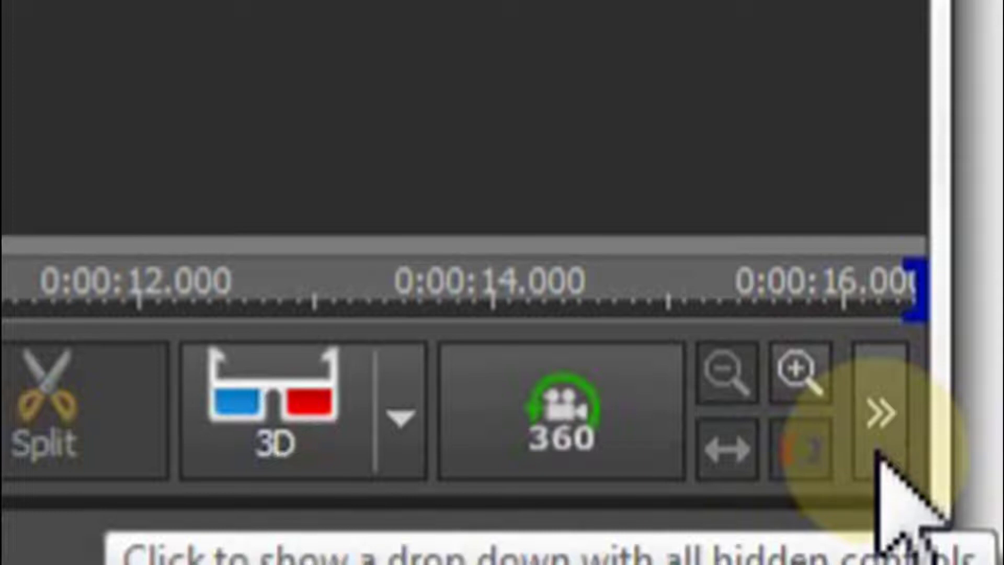
click(880, 456)
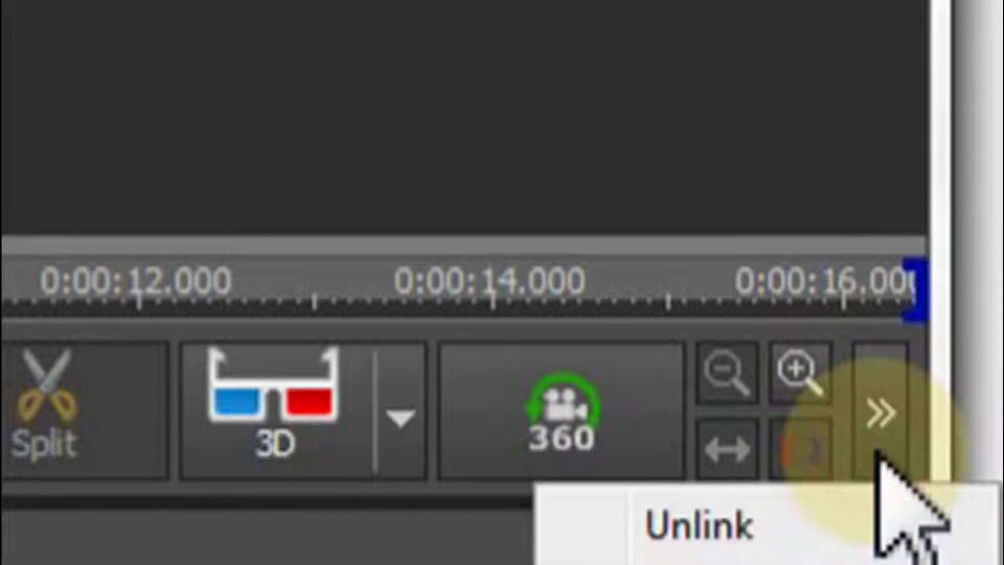
click(857, 500)
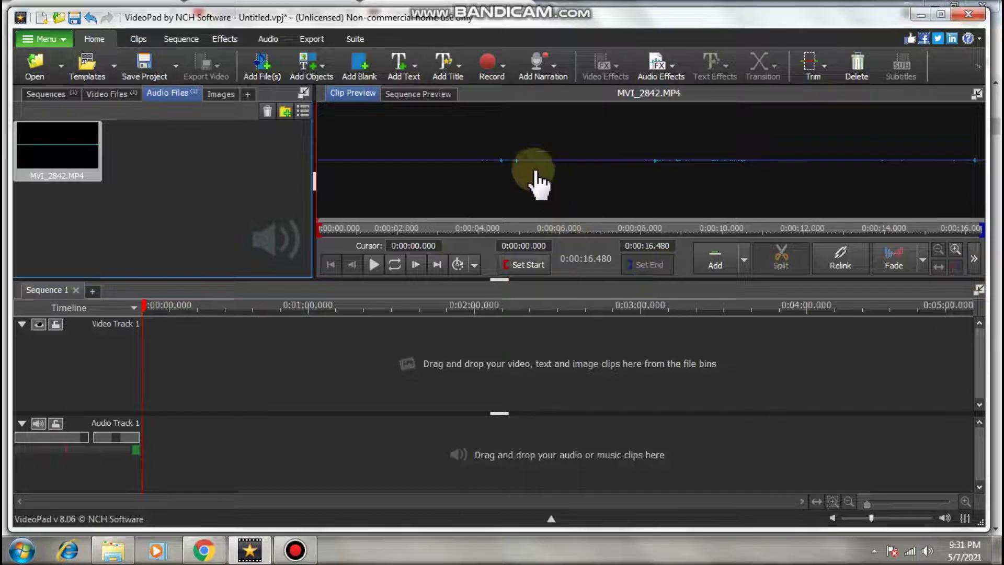
Place the video-only MVI_2842 clip from the video files at the start of Video Track 1 and undo that placement
click(145, 178)
click(101, 95)
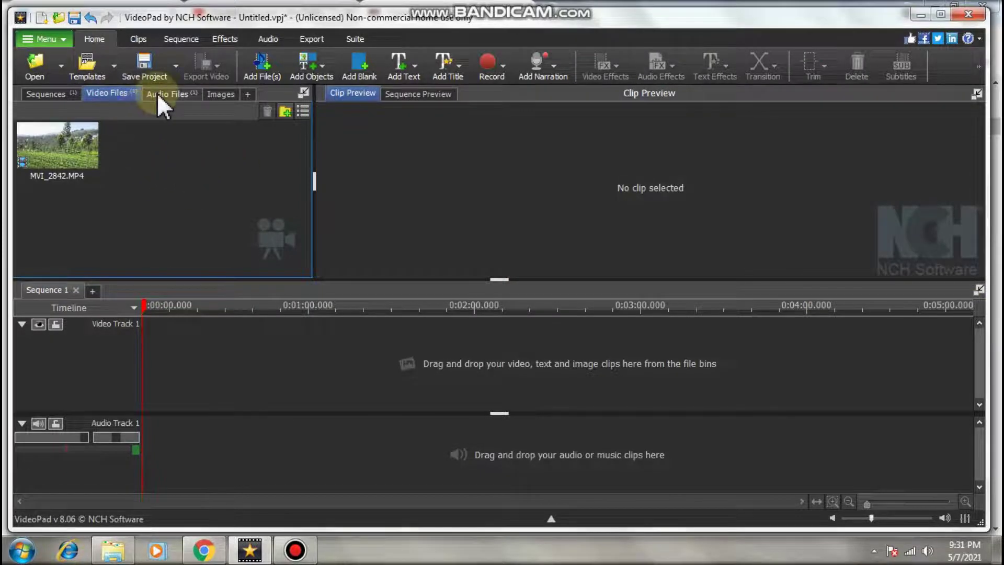
click(157, 93)
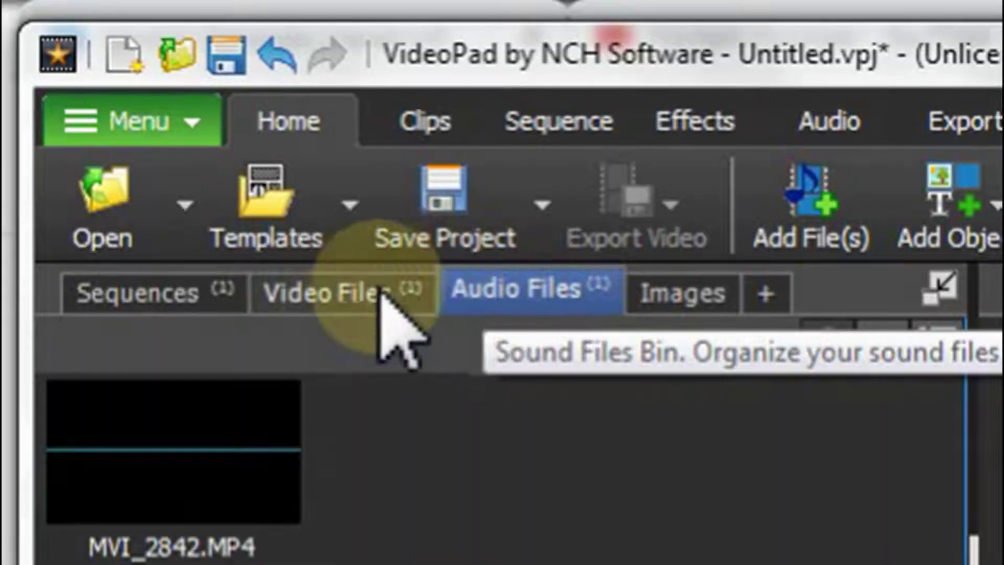
click(348, 299)
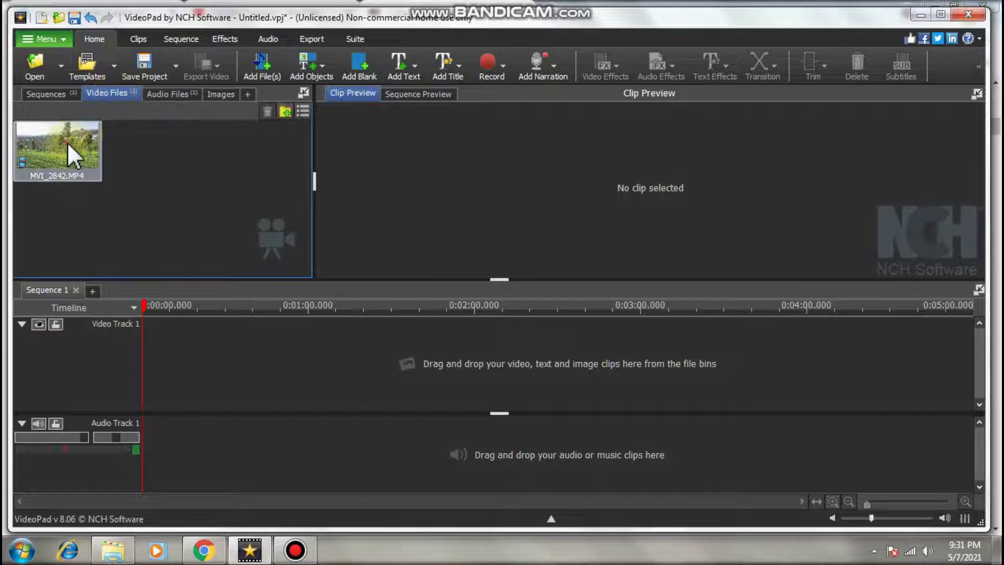
drag(73, 156, 233, 363)
click(234, 448)
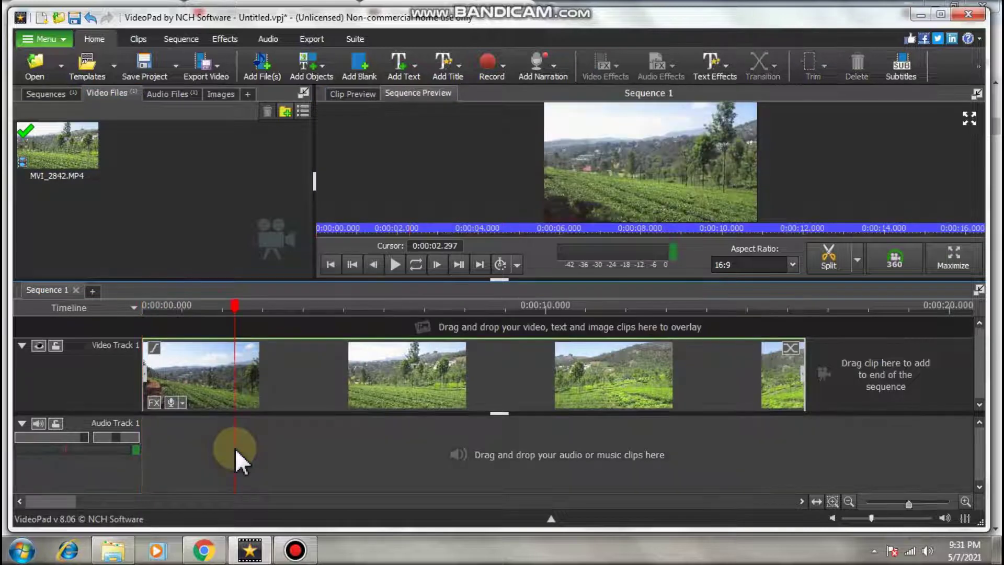
key(ctrl+z)
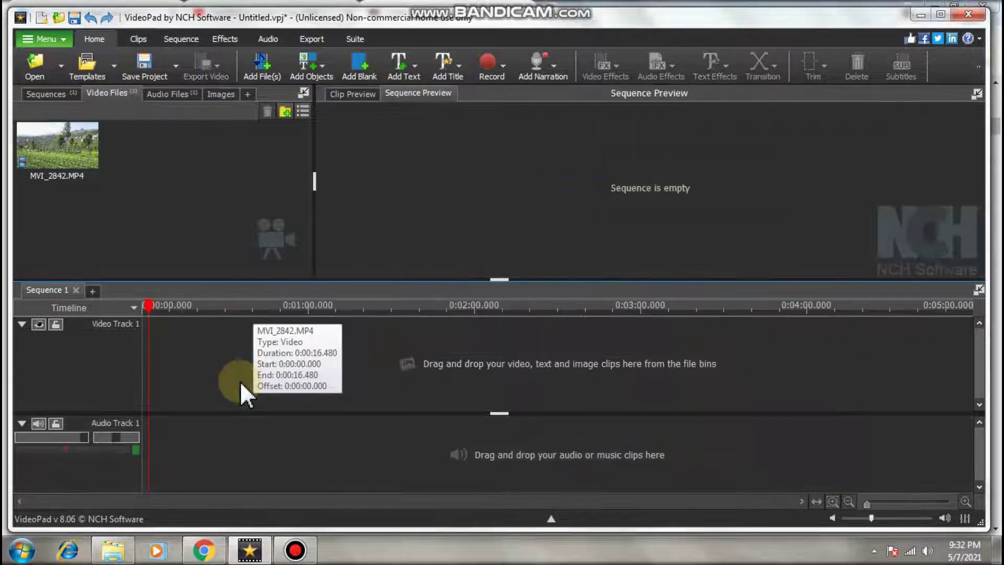
Place the separated MVI_2842 audio from the audio files at the start of Audio Track 1 and undo that placement
click(163, 94)
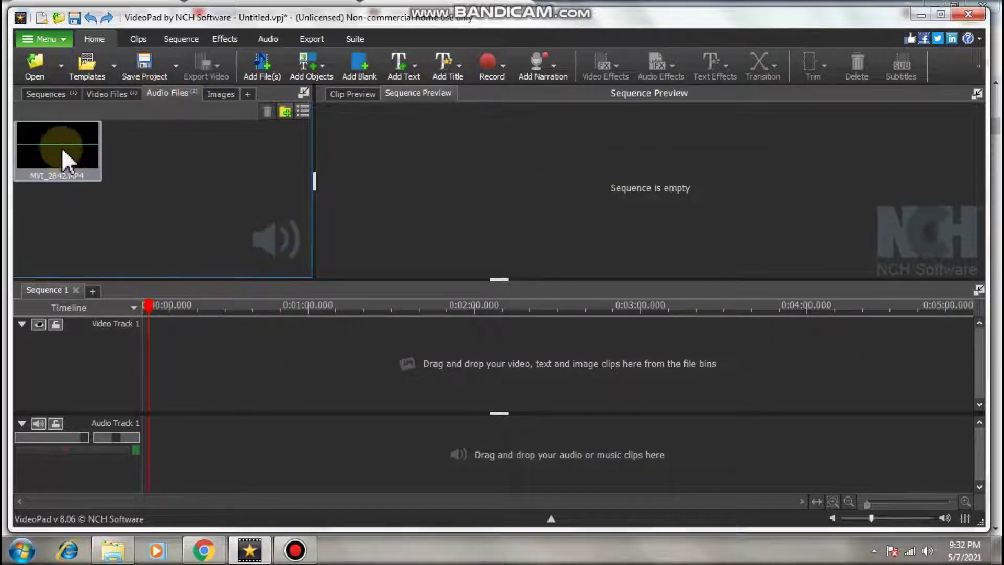
drag(63, 152, 247, 461)
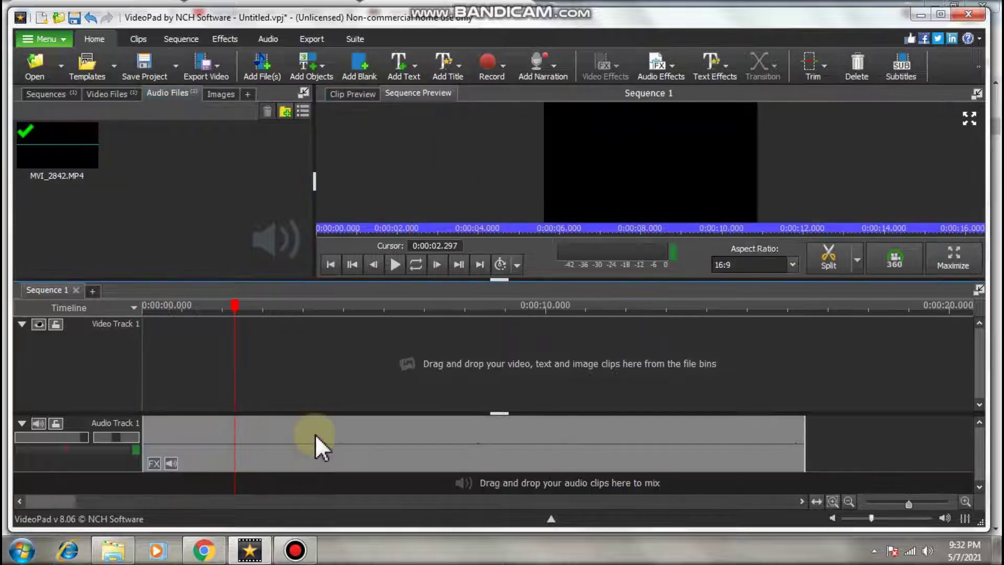
click(331, 371)
click(260, 368)
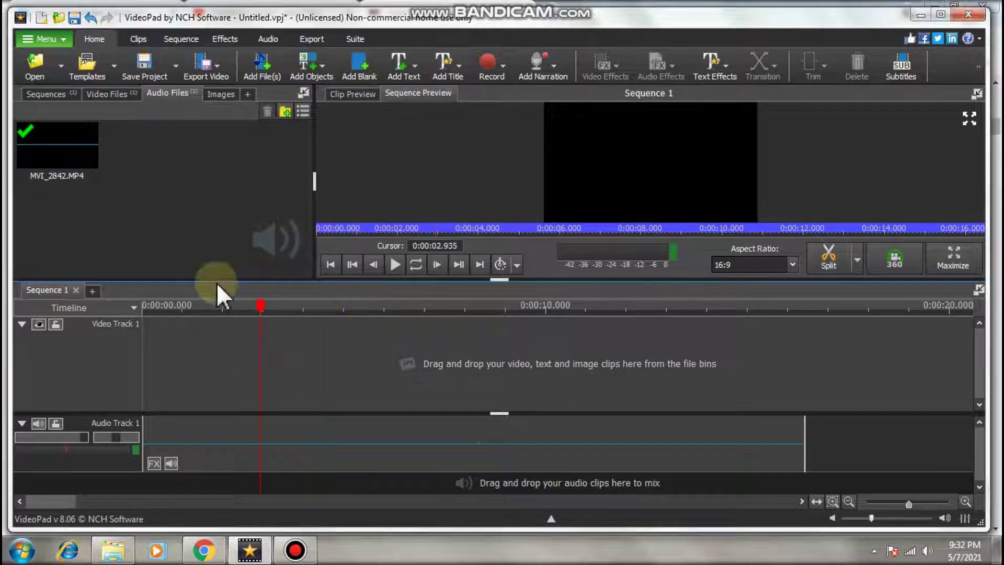
key(ctrl+z)
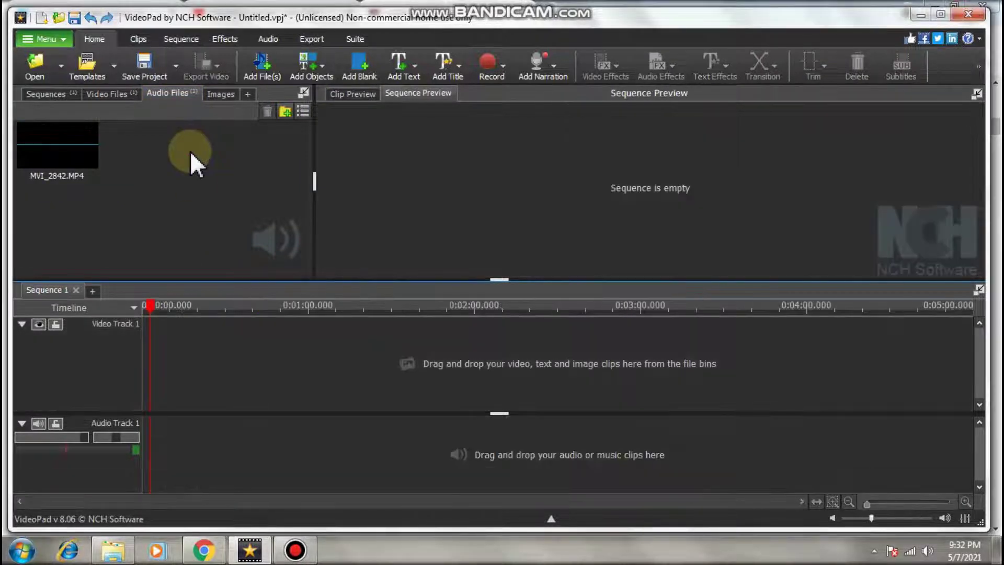
Delete the separated MVI_2842 audio from the audio files and return to the video files
click(81, 138)
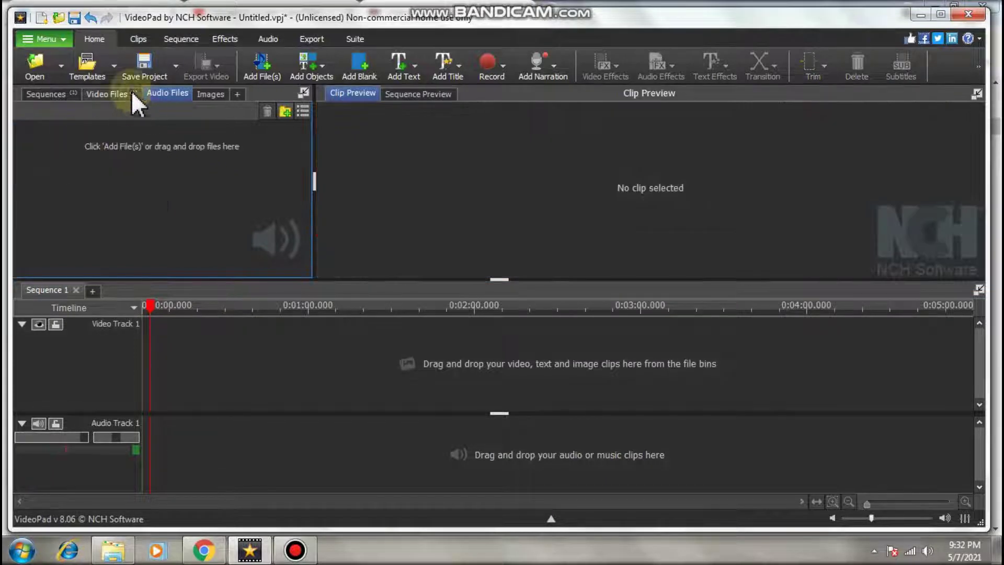
click(108, 97)
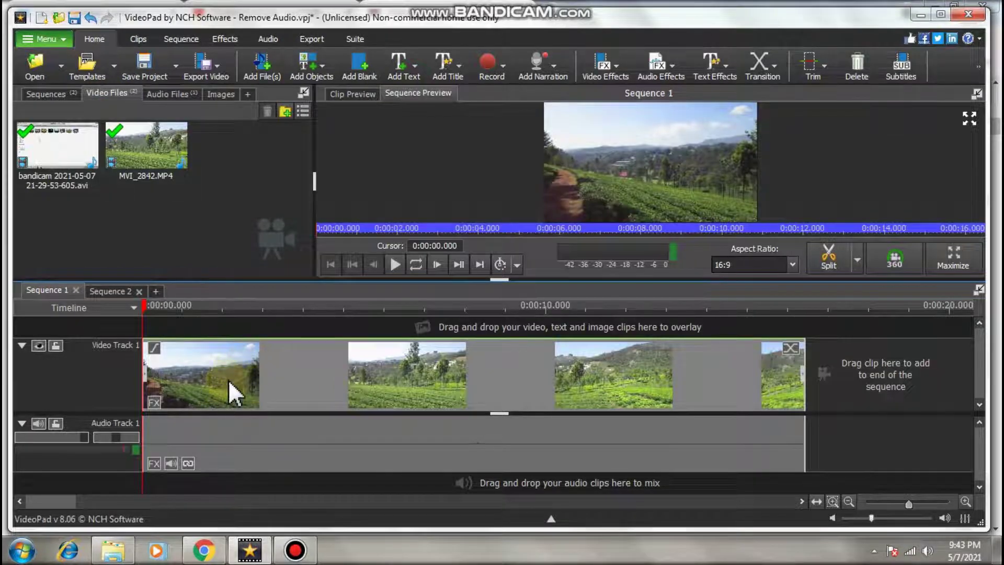
In Sequence 1 of the Remove Audio project, unlink the MVI_2842 sound clip from its video and delete it from Audio Track 1
click(228, 449)
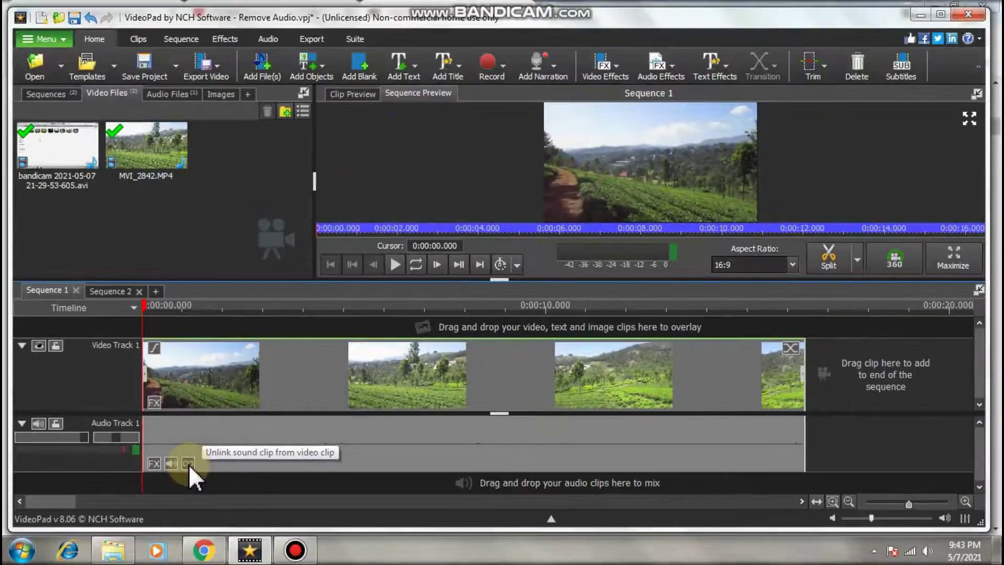
click(439, 328)
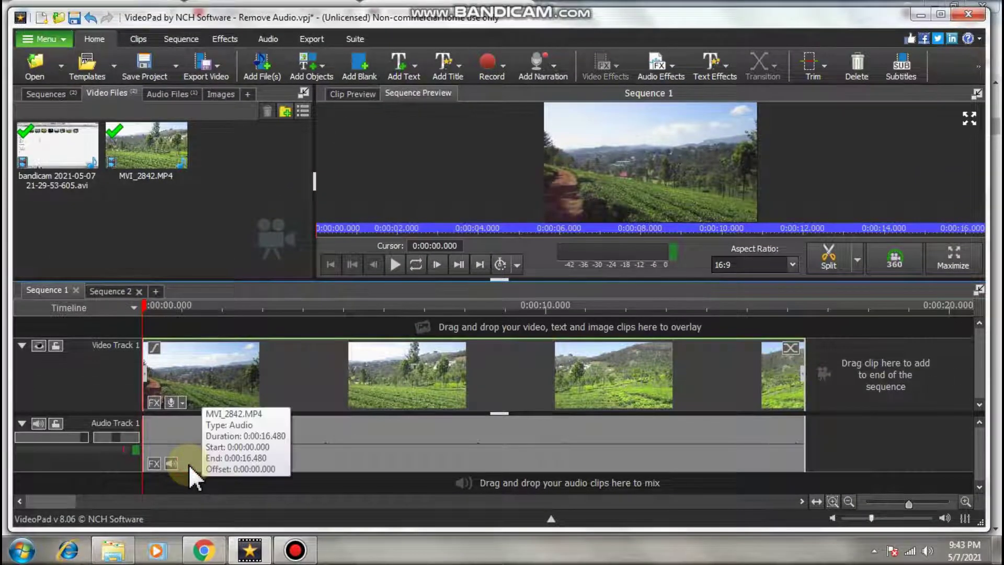
key(Delete)
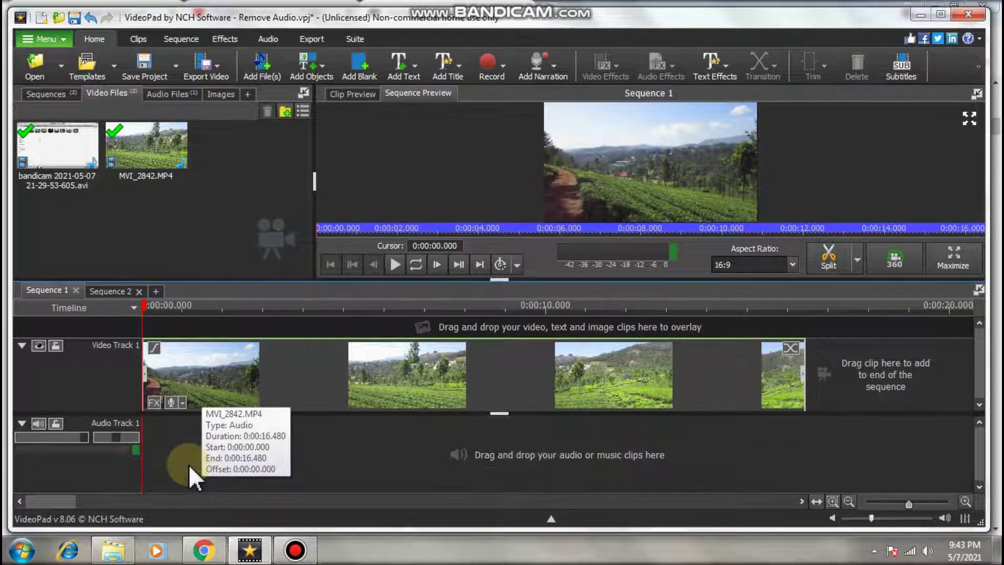